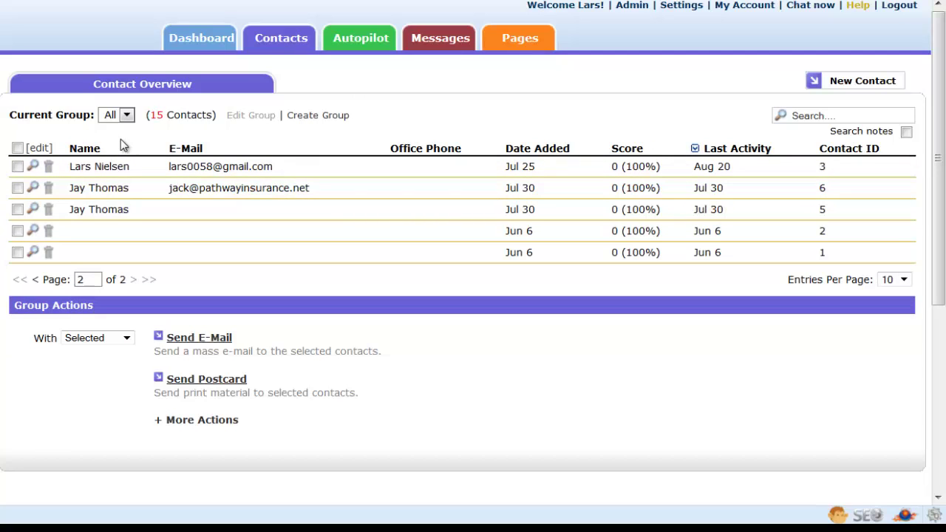
Create a new contact and enter the contact's first name and last name.
left_click(852, 83)
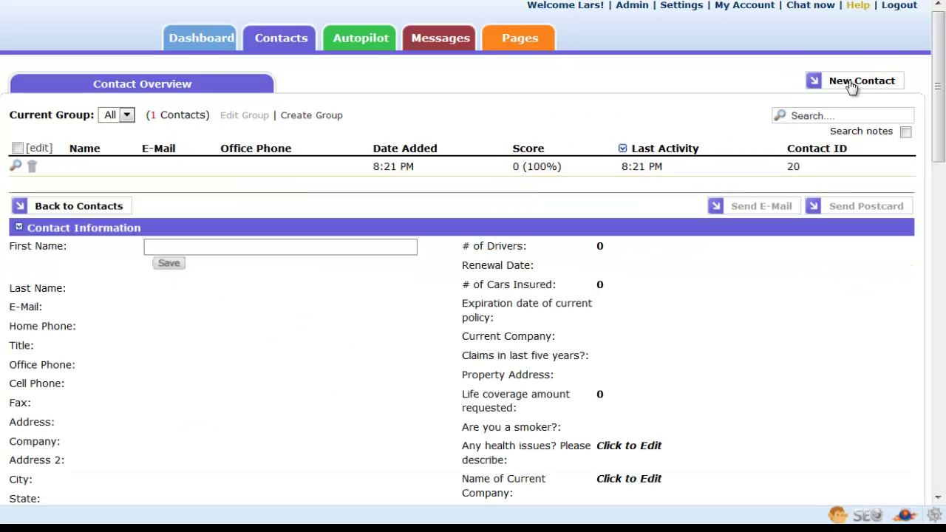
scroll(115, 292, "down", 3)
scroll(135, 238, "up", 2)
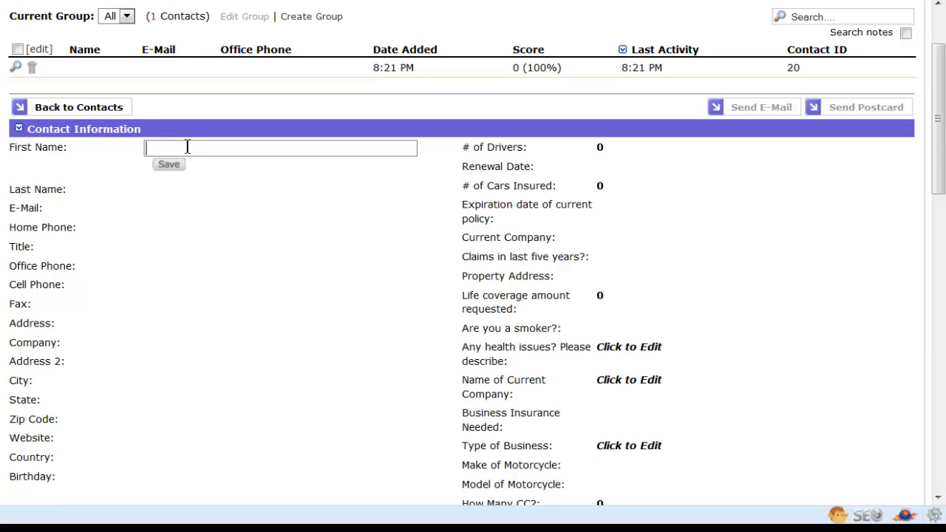
type("Jpo")
key("BackSpace")
key("BackSpace")
type("oe")
left_click(57, 192)
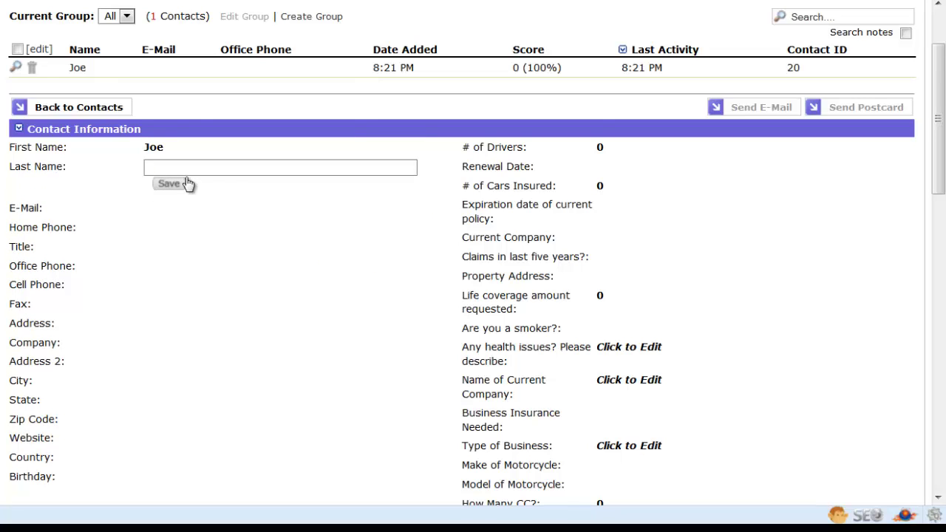
type("Test")
key("Tab")
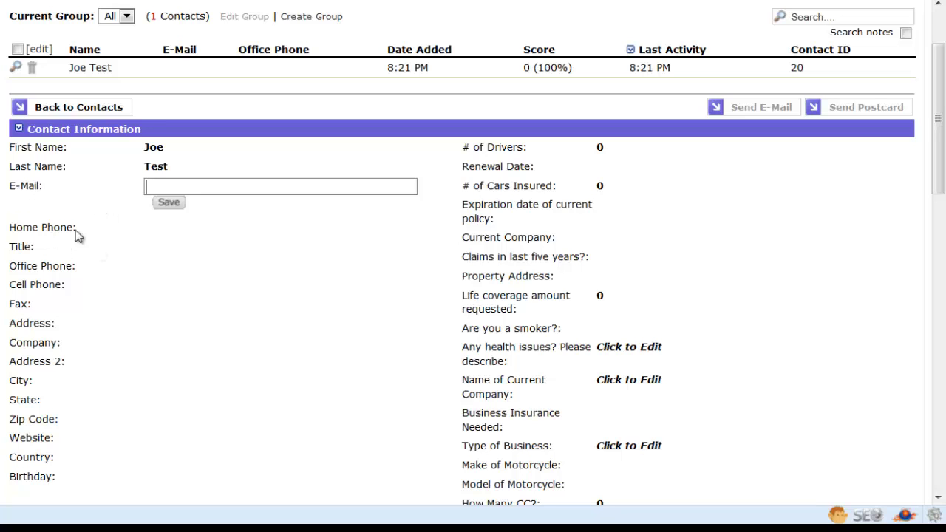
Review the contact information fields and open the expiration date of the current policy for editing.
scroll(92, 276, "down", 3)
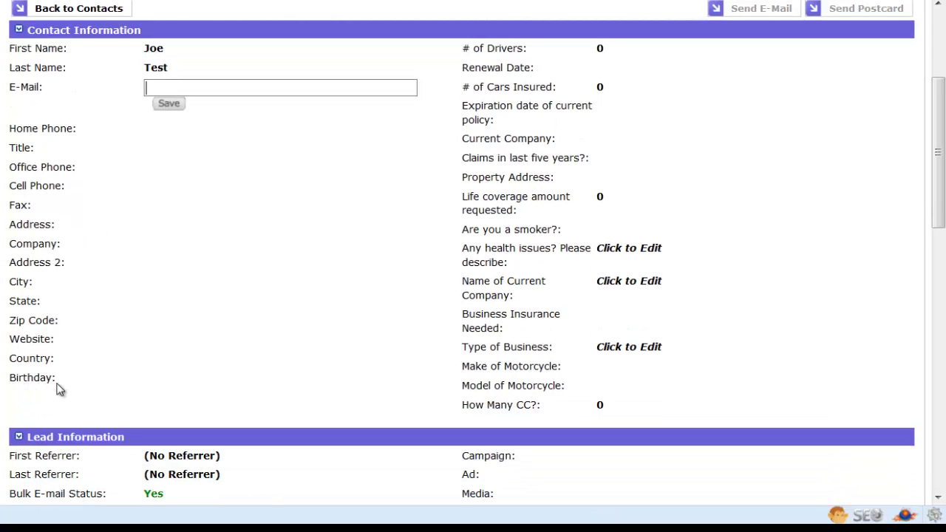
scroll(62, 381, "up", 3)
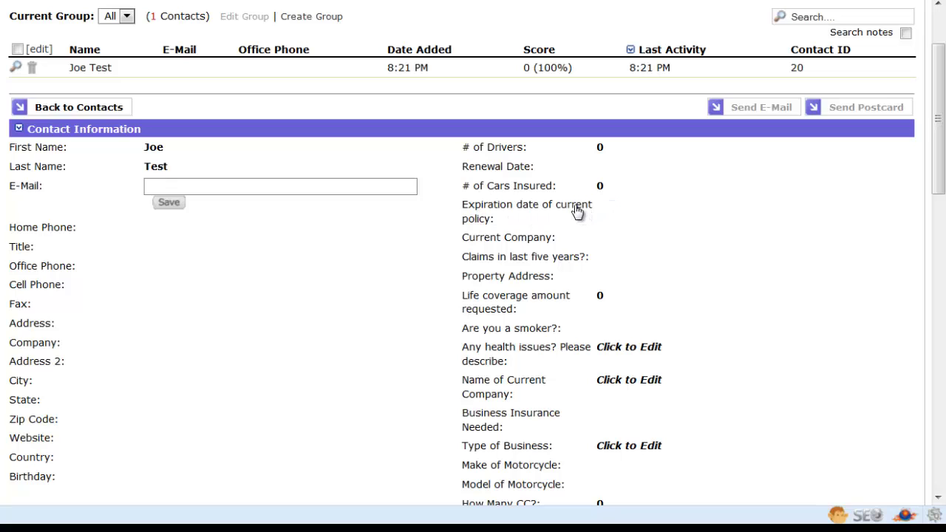
left_click(633, 211)
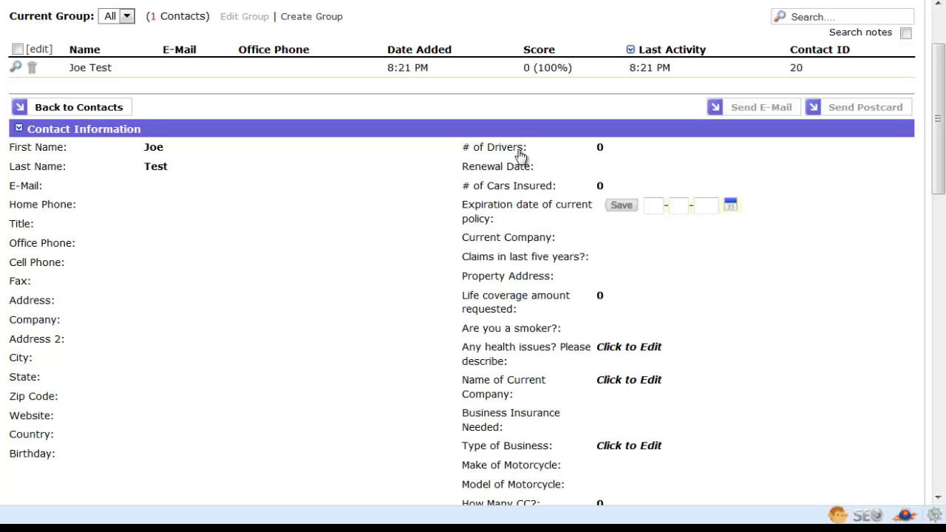
scroll(553, 361, "down", 3)
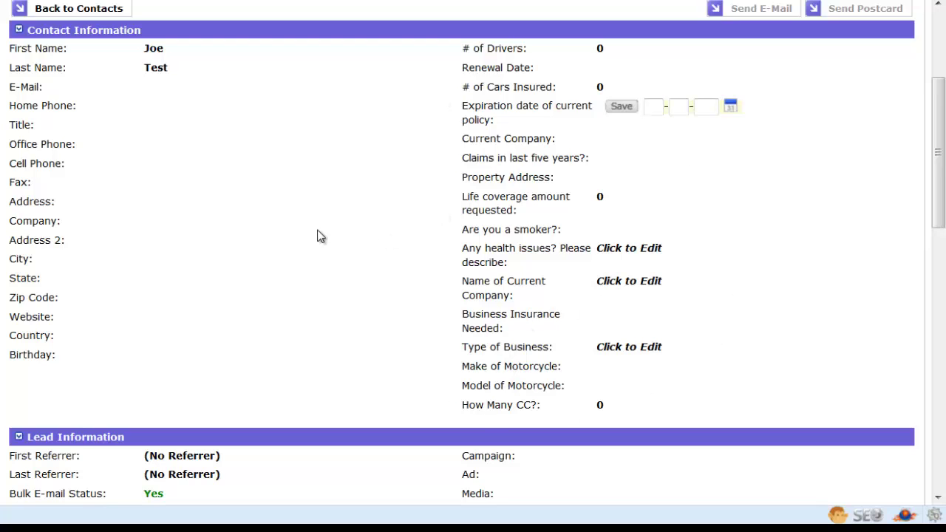
scroll(300, 265, "up", 3)
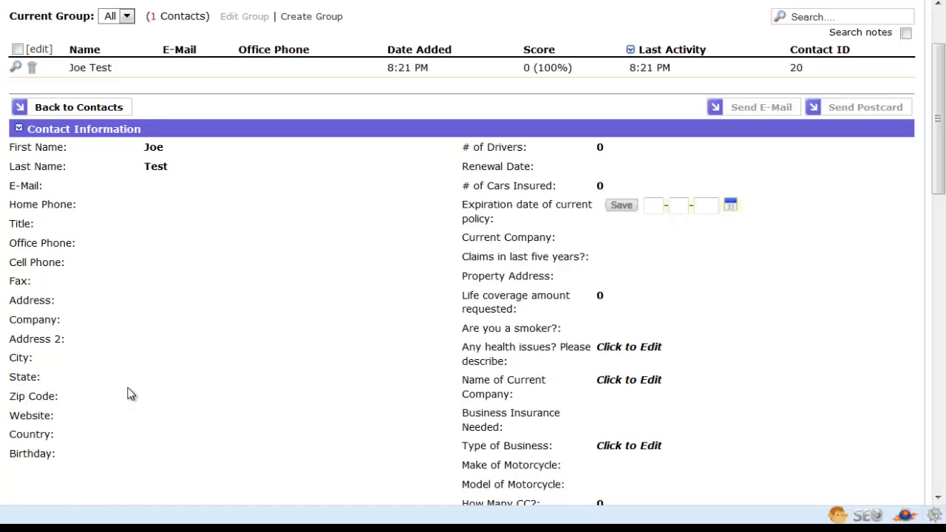
Assign the Car Insurance Drip Campaign, Car Insurance Xdate 1 and Car Insurance Xdate 2 sequences to the contact and save them.
scroll(557, 338, "down", 3)
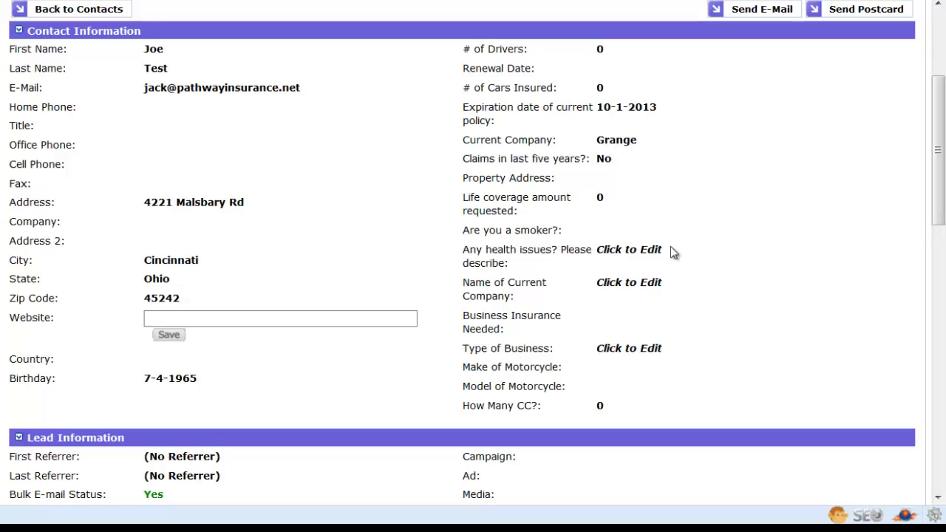
scroll(362, 178, "down", 3)
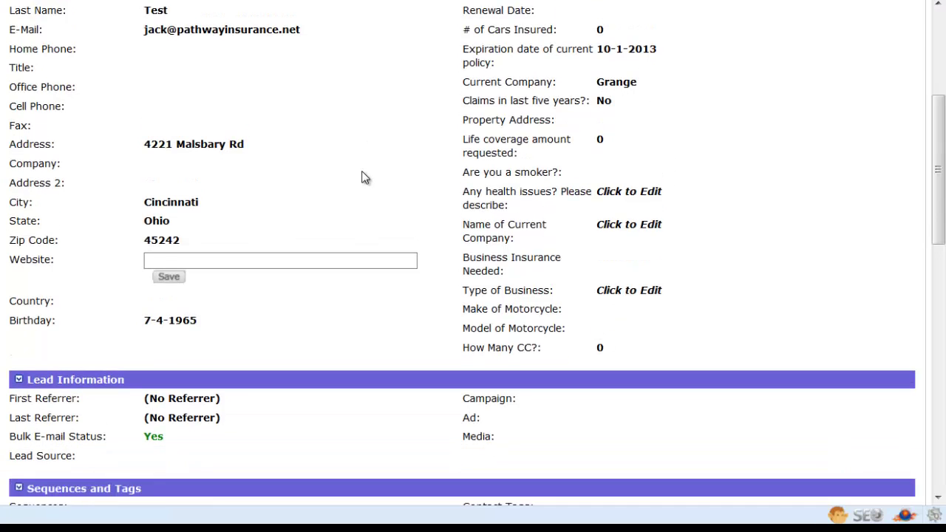
scroll(362, 178, "down", 3)
scroll(362, 177, "down", 6)
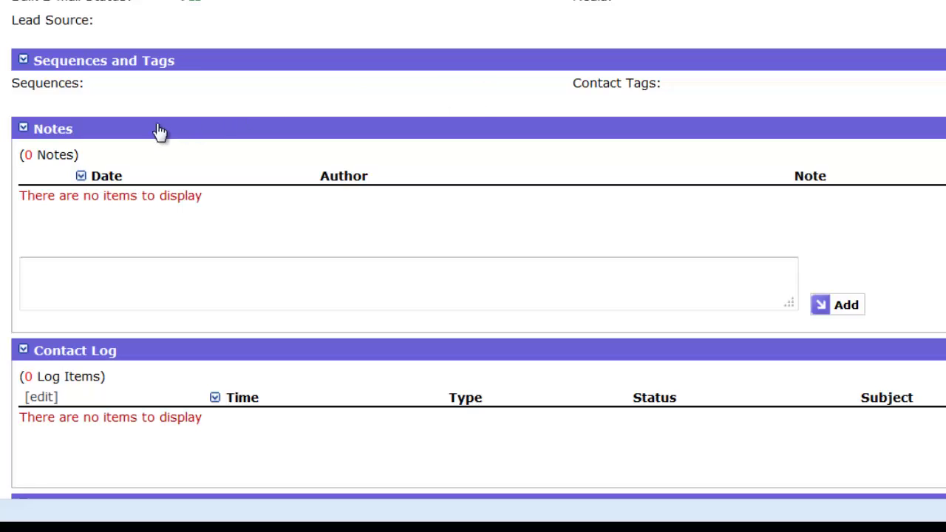
left_click(51, 93)
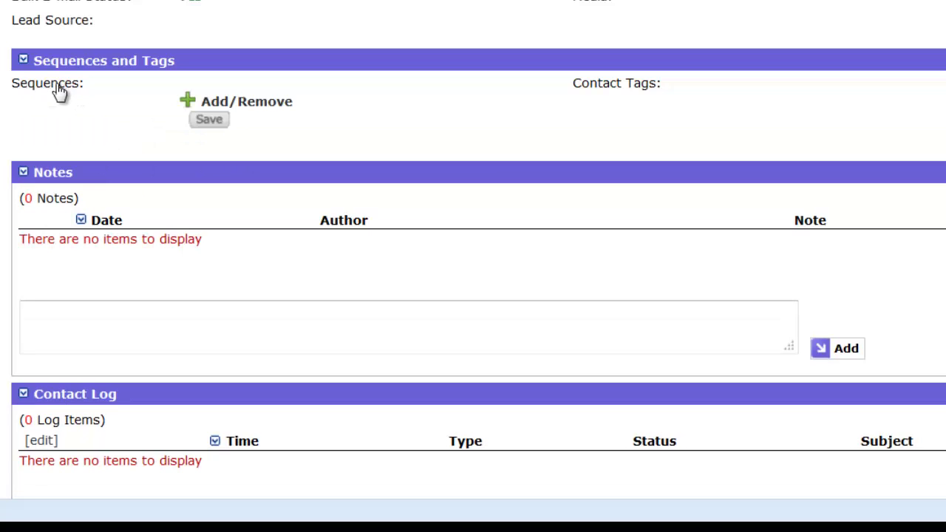
left_click(250, 109)
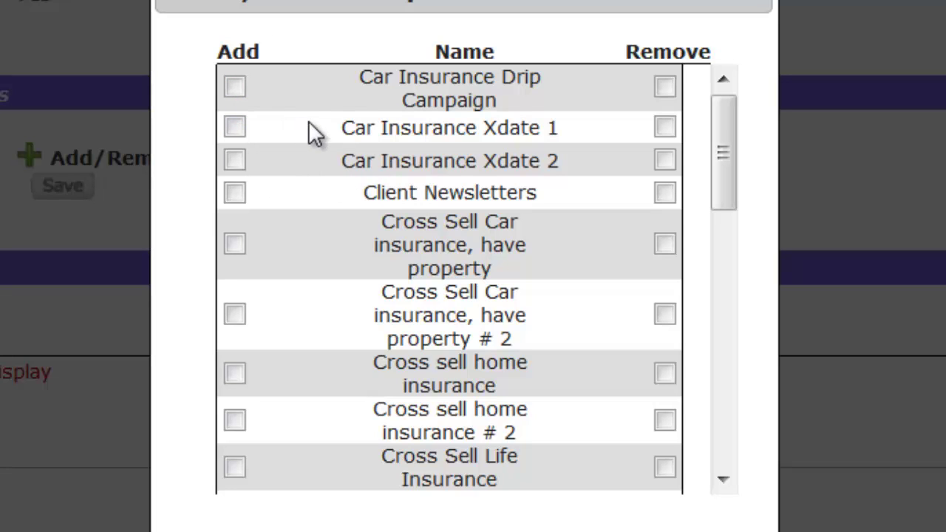
left_click(234, 86)
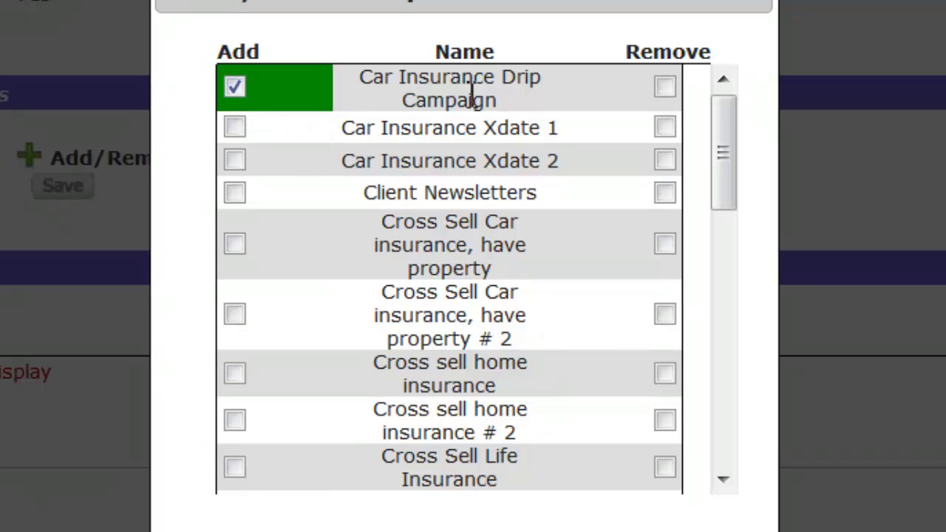
left_click(235, 129)
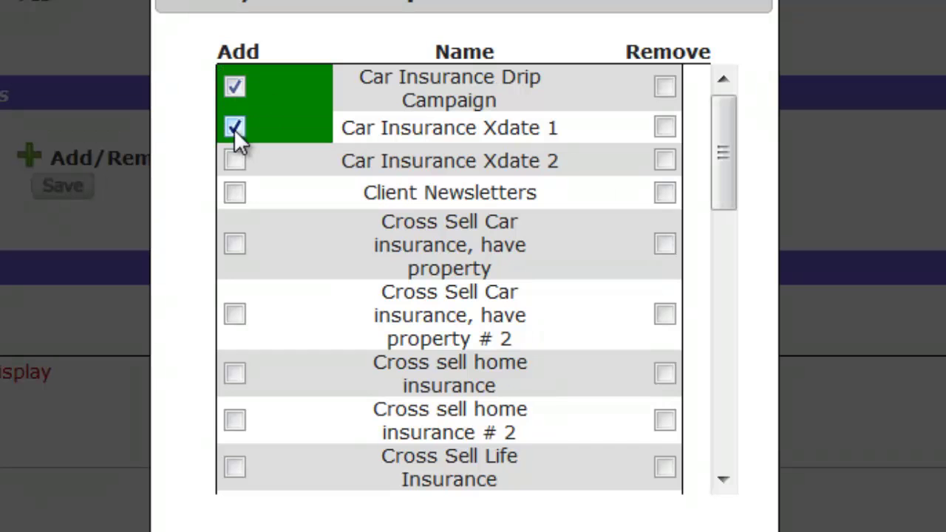
left_click(234, 160)
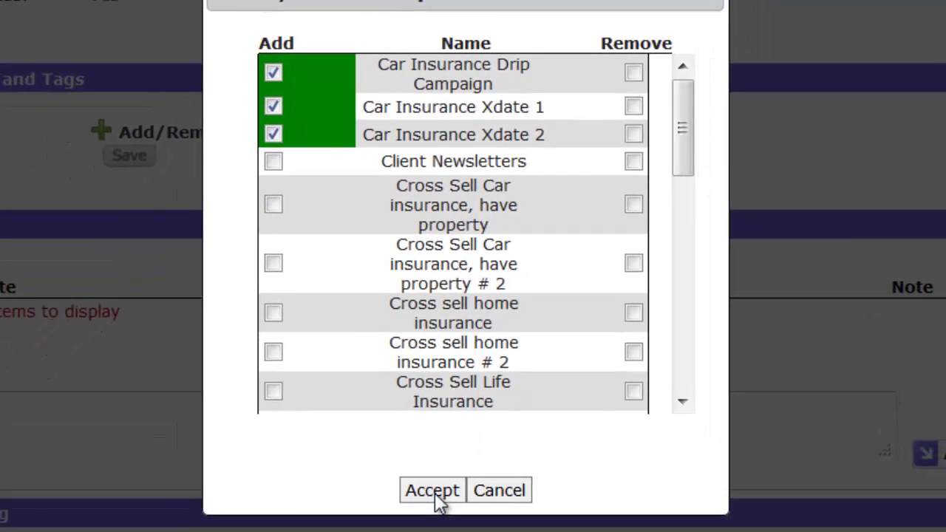
left_click(433, 492)
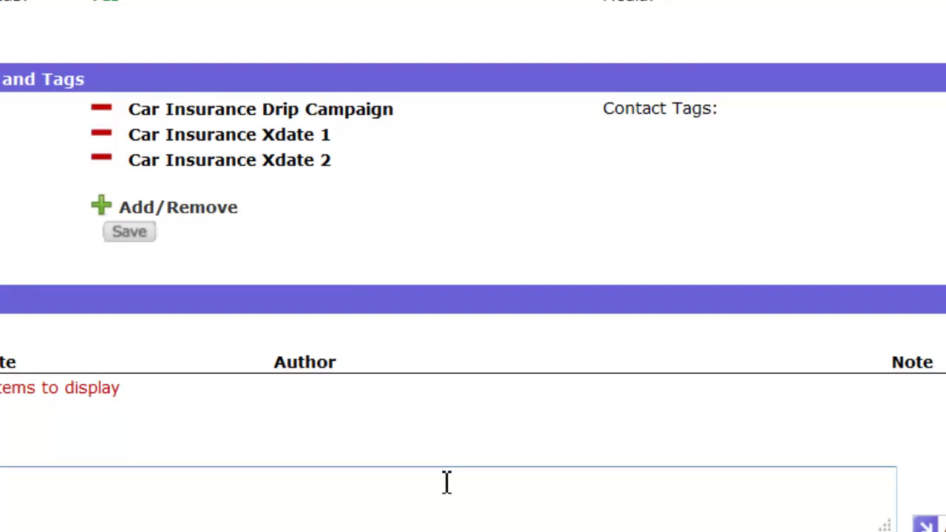
left_click(134, 235)
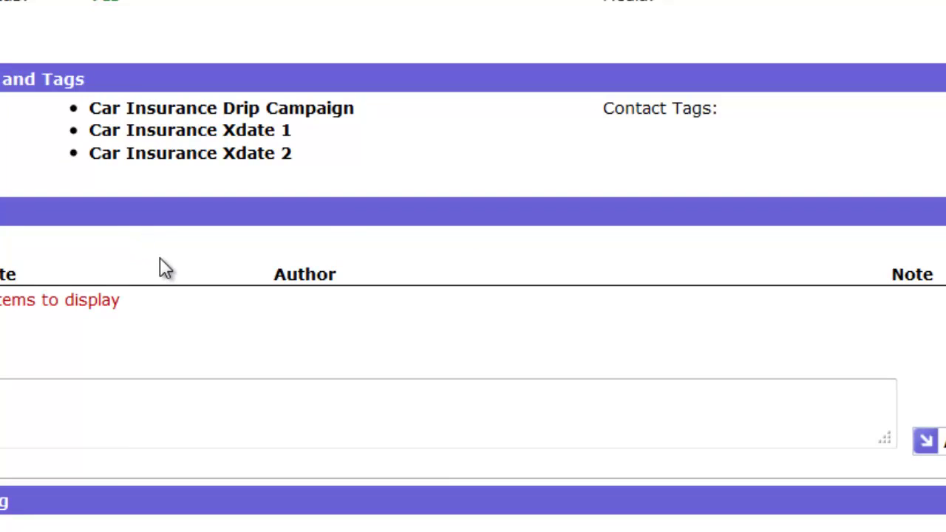
Review the contact's completed information and its assigned sequences.
scroll(332, 219, "up", 15)
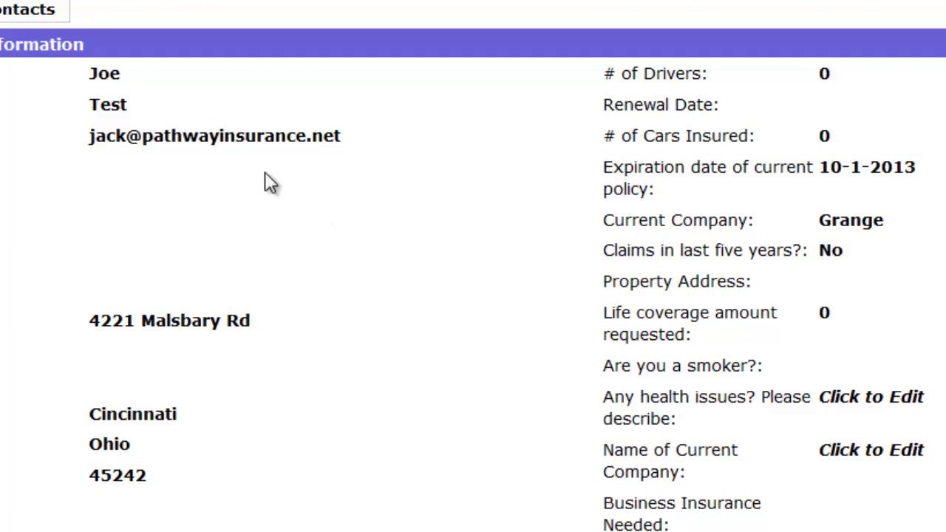
scroll(270, 184, "down", 9)
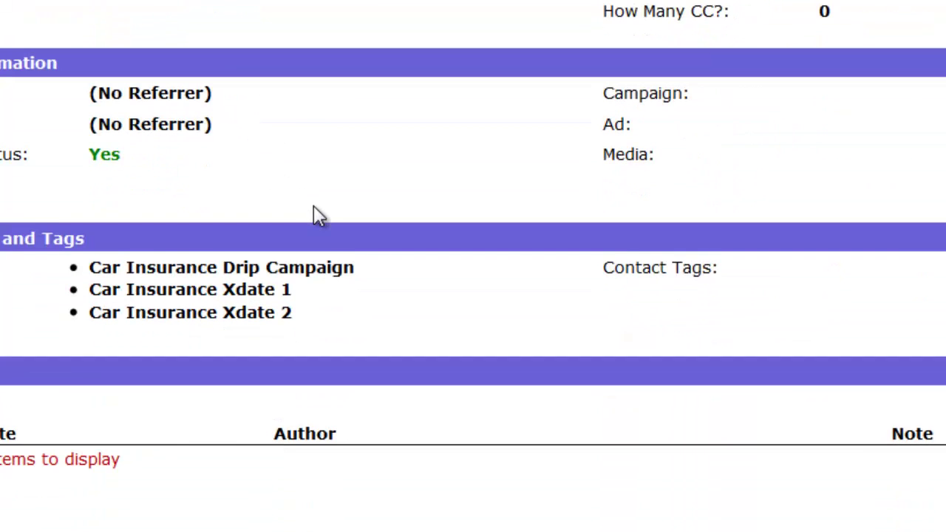
scroll(318, 214, "down", 2)
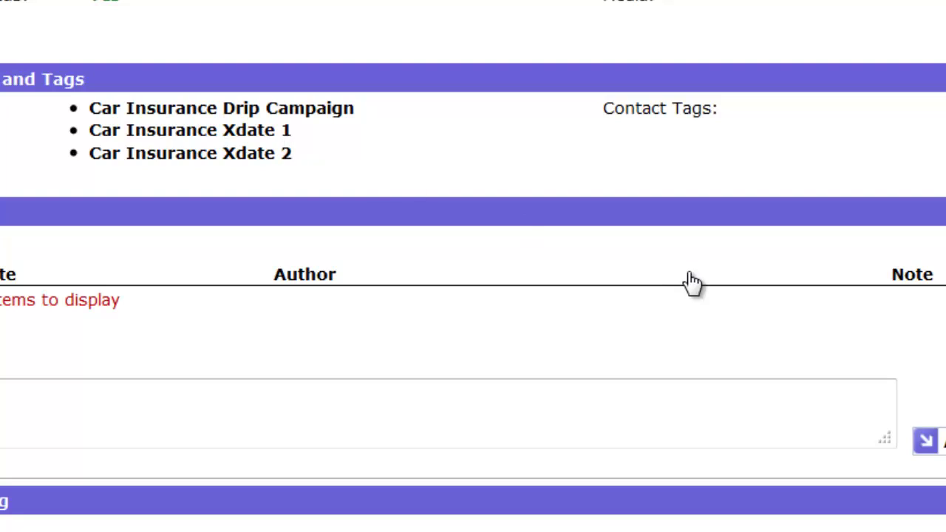
scroll(391, 178, "up", 10)
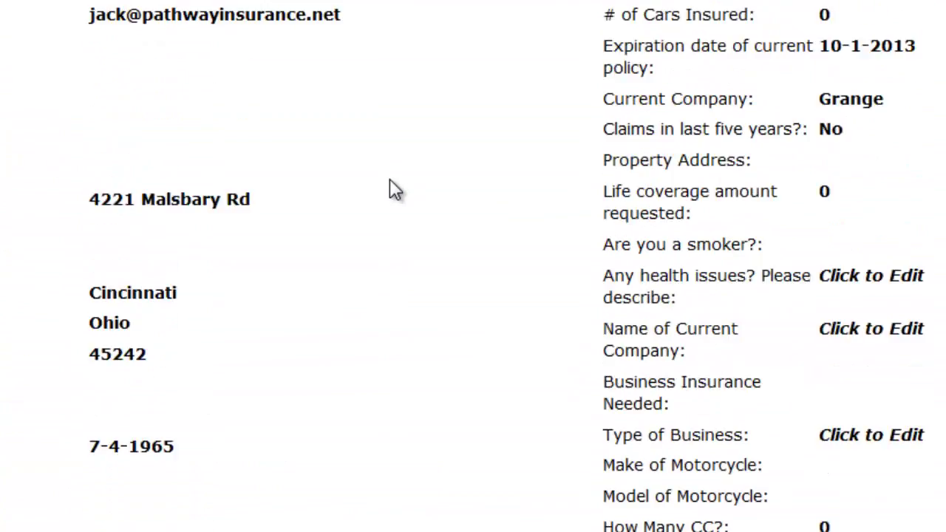
scroll(517, 144, "up", 2)
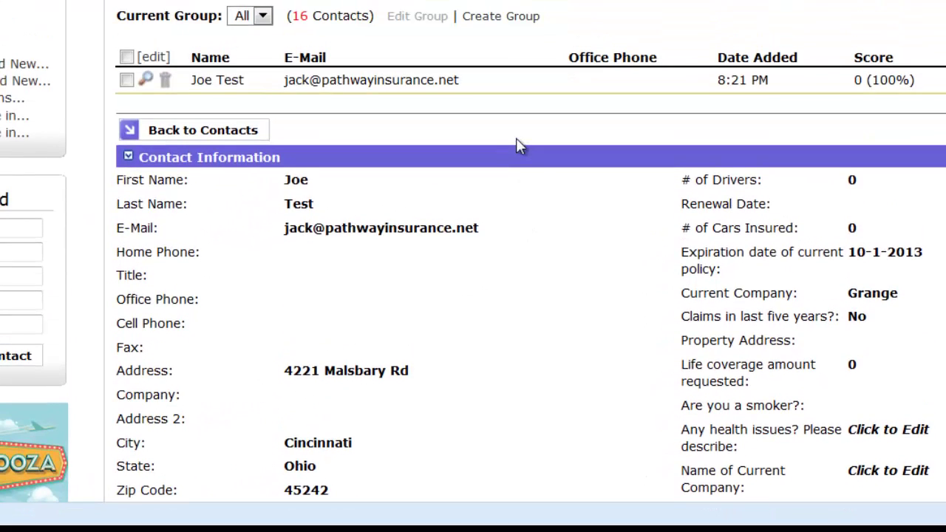